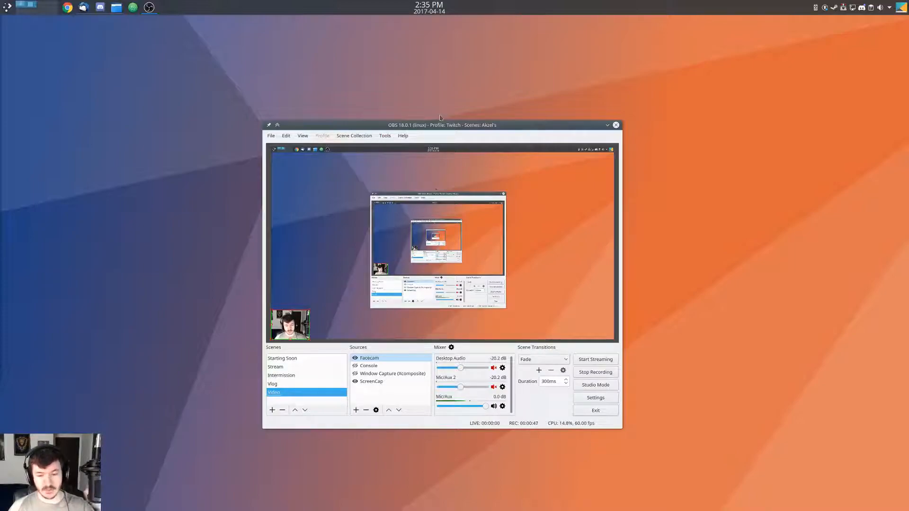
- Move the OBS window to the left side of the desktop
click(459, 148)
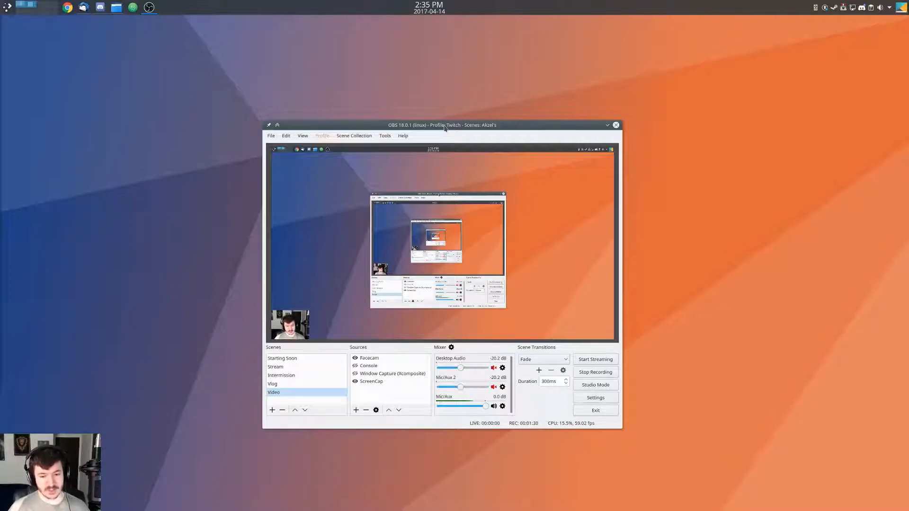
drag(436, 126, 432, 94)
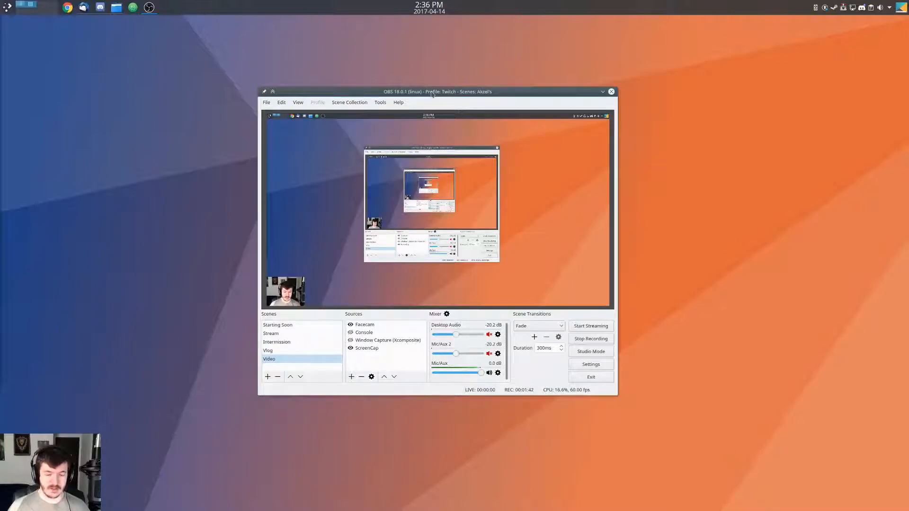
drag(432, 94, 433, 107)
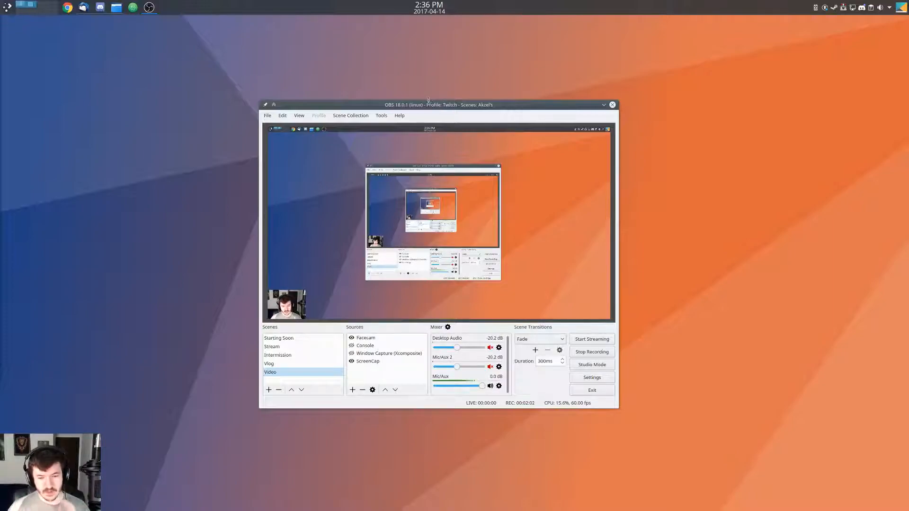
drag(436, 104, 207, 114)
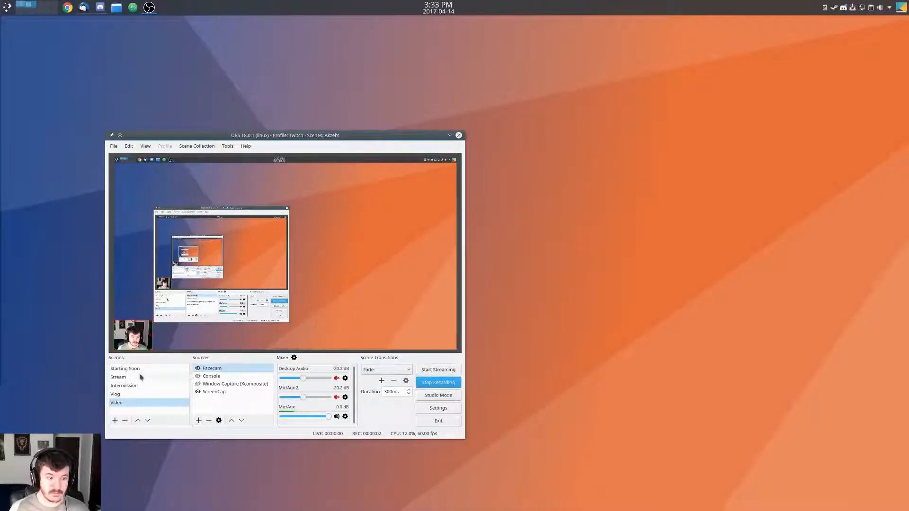
- Preview the Starting Soon, Stream, Intermission and Vlog scenes, and return to the Video scene
click(140, 370)
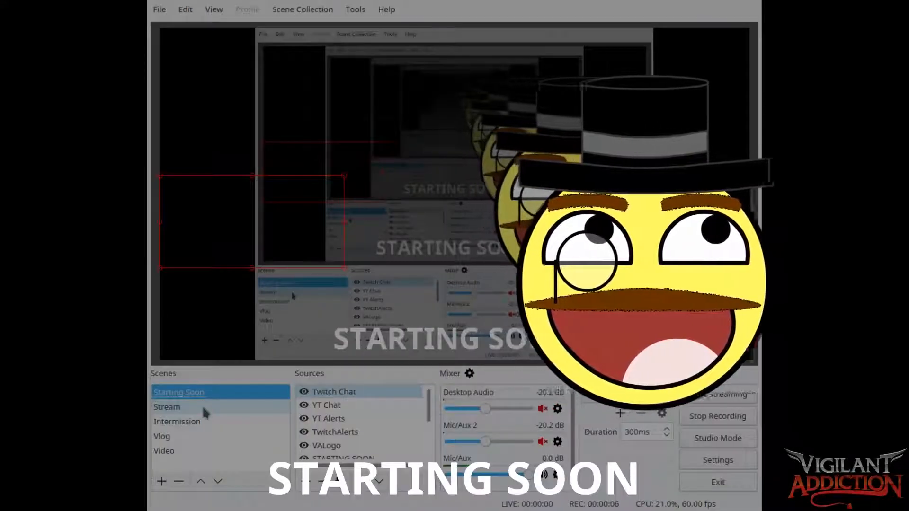
click(203, 409)
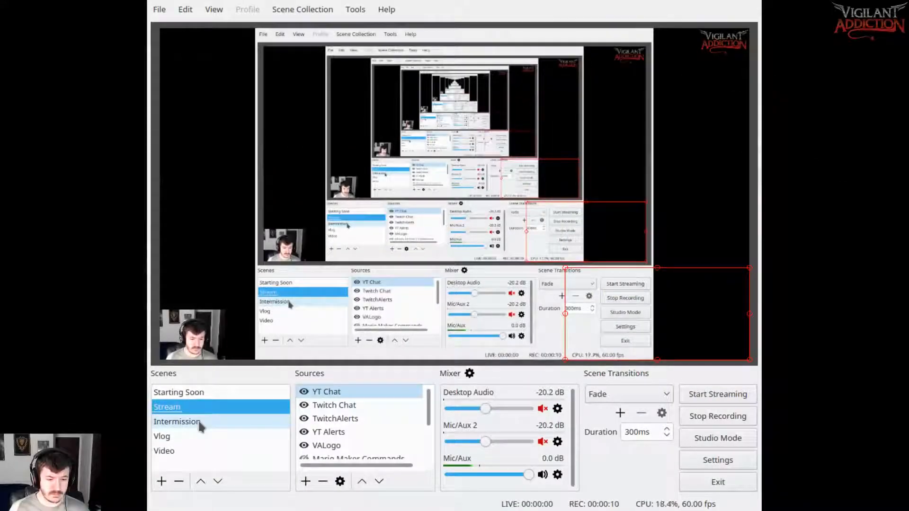
click(201, 424)
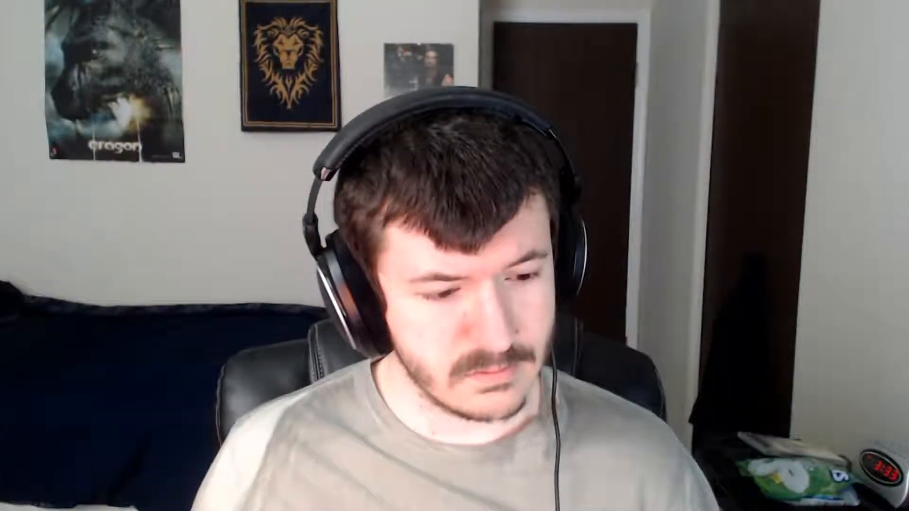
click(142, 401)
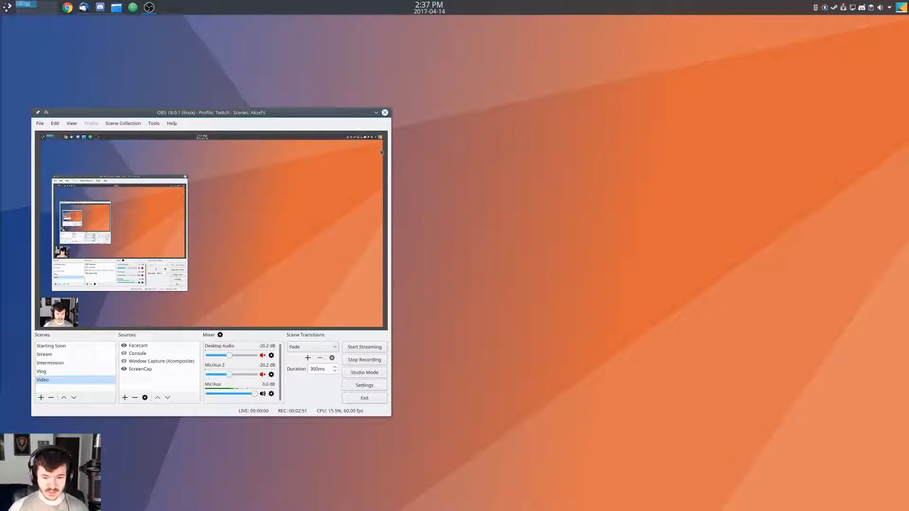
click(69, 382)
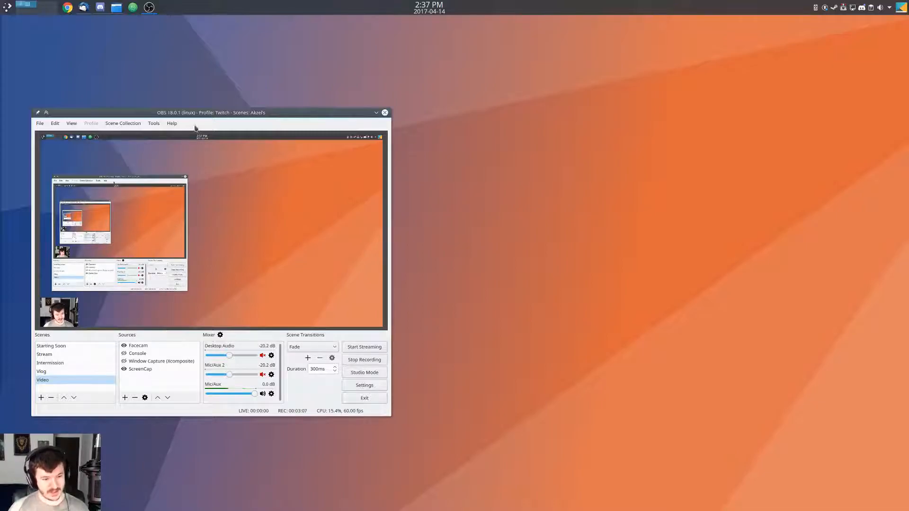
- Open the OBS settings and place the dialog near the middle of the desktop, with the main window beside it
drag(201, 114, 220, 118)
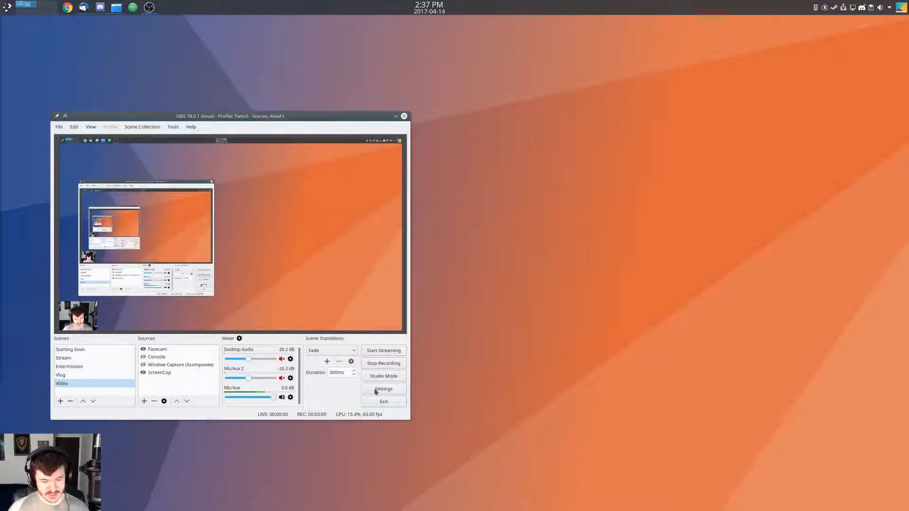
click(375, 391)
drag(289, 100, 658, 102)
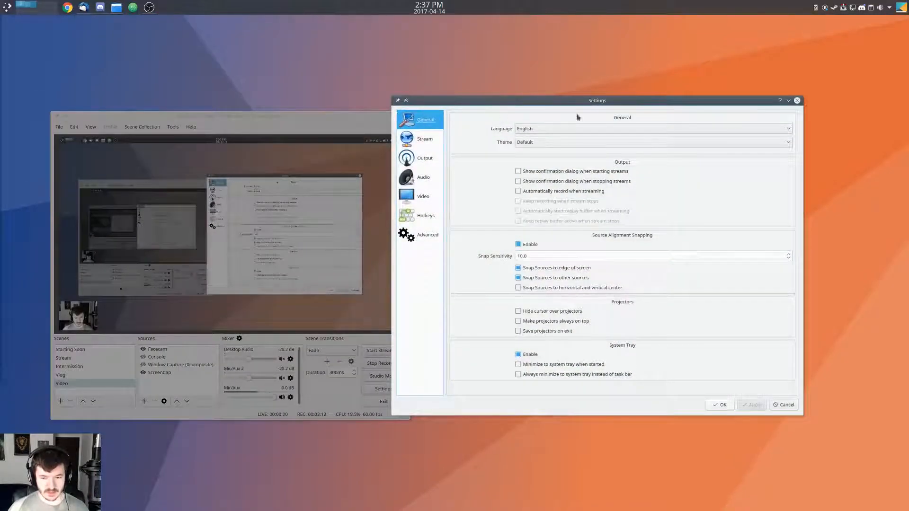
drag(591, 100, 628, 104)
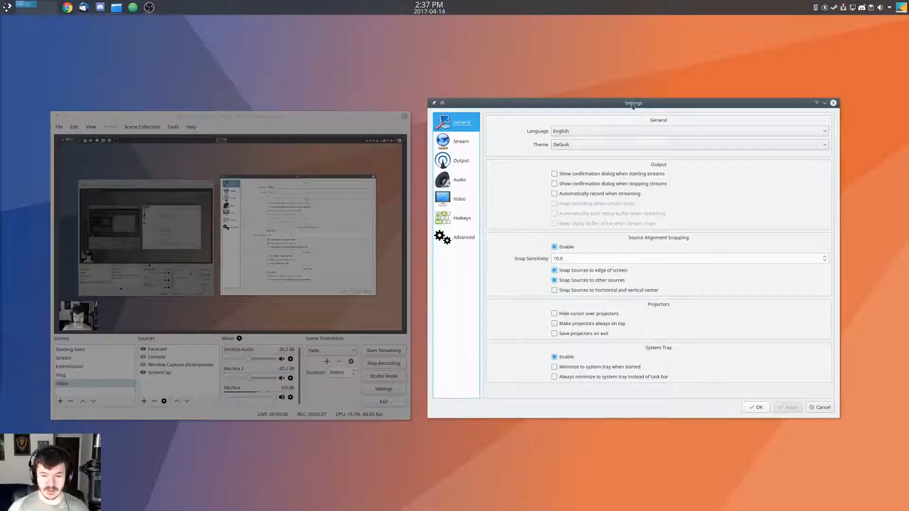
drag(632, 106, 583, 104)
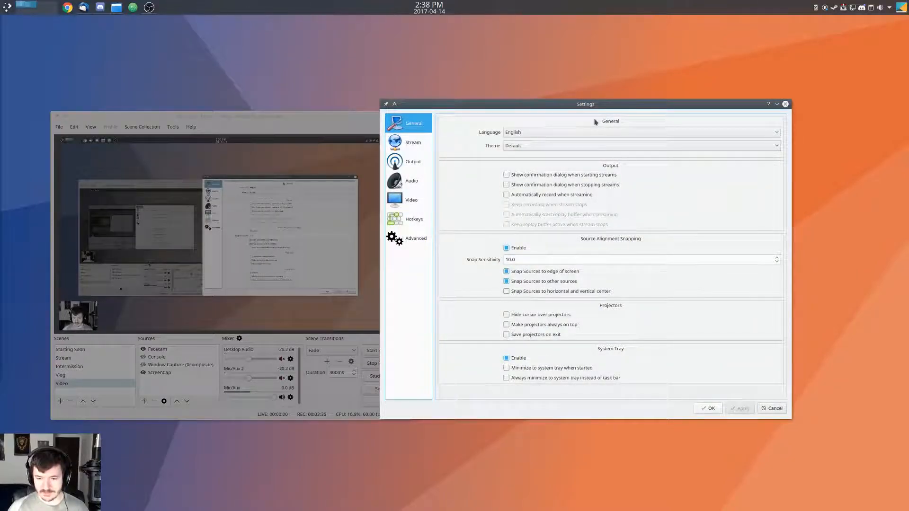
drag(589, 104, 670, 101)
mouse_move(381, 125)
mouse_down()
mouse_move(398, 127)
mouse_move(378, 111)
mouse_up()
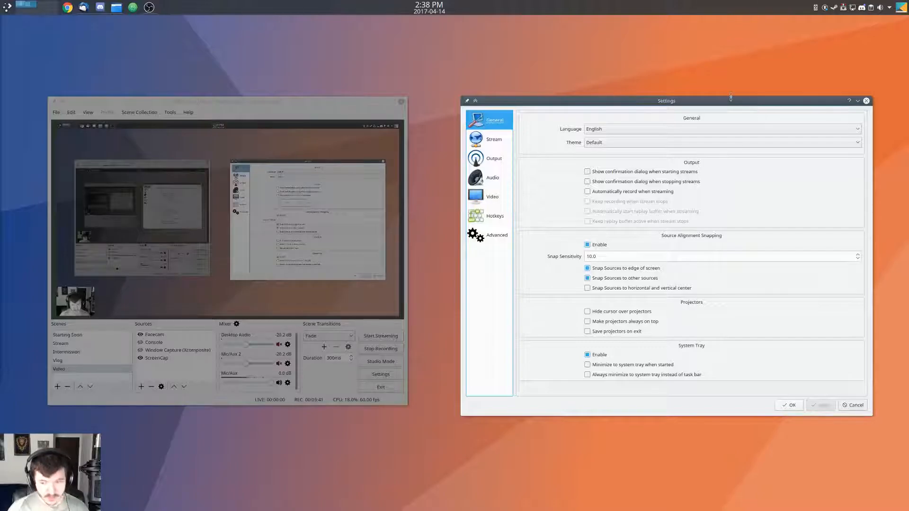
drag(662, 101, 438, 124)
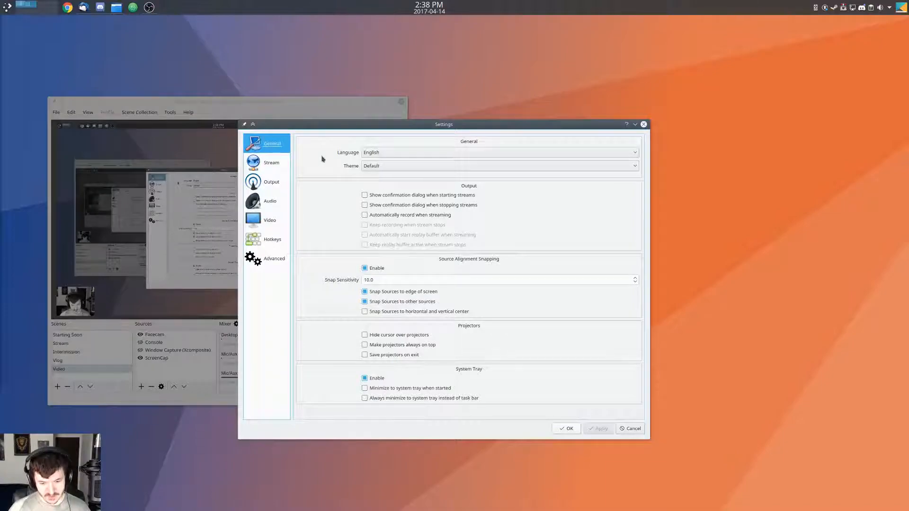
- Review the stream service settings and the list of servers available for Restream.io
click(272, 166)
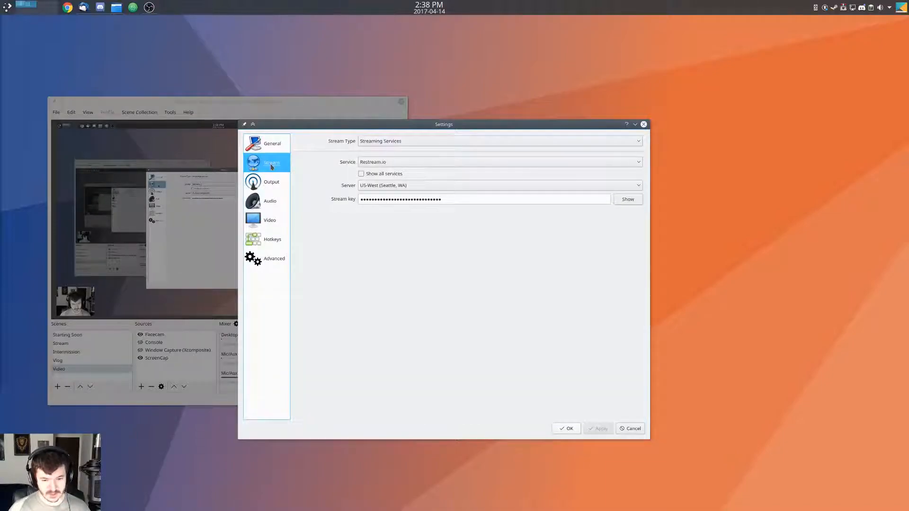
click(380, 188)
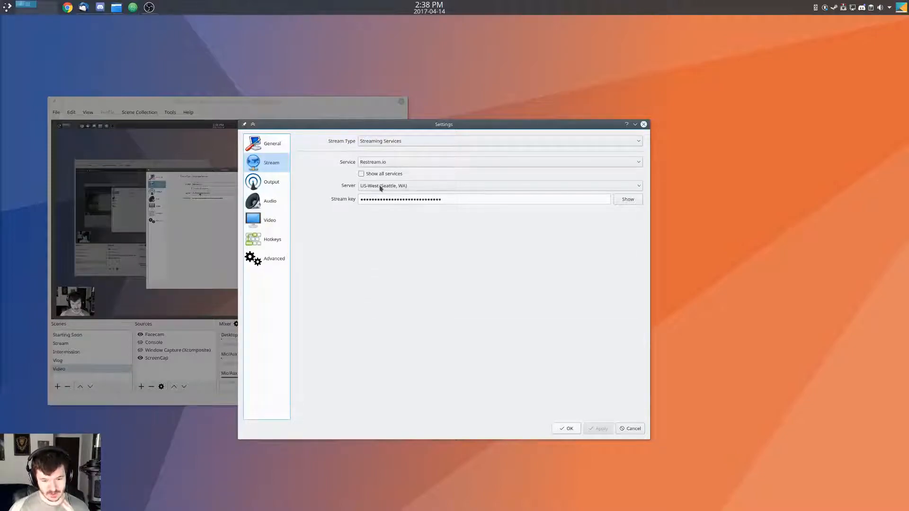
click(436, 395)
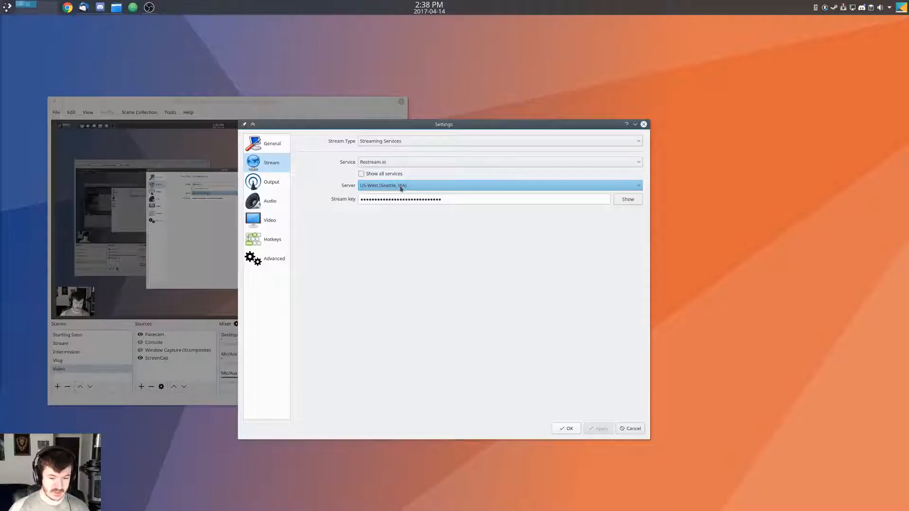
click(363, 188)
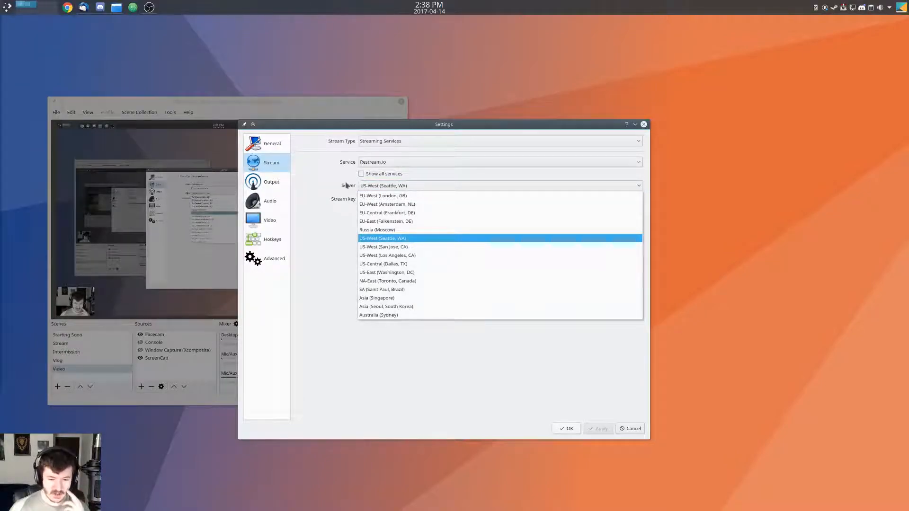
click(404, 191)
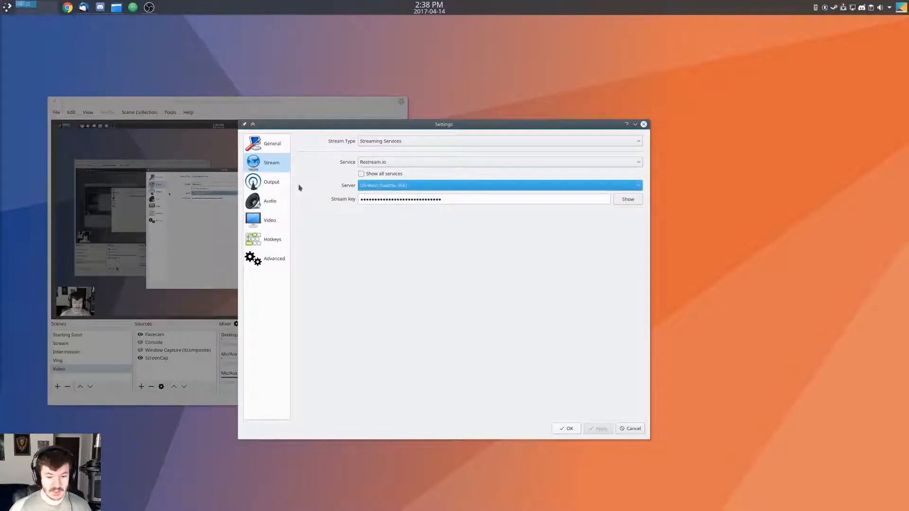
- Review the streaming output settings, including the available CPU usage presets
click(265, 186)
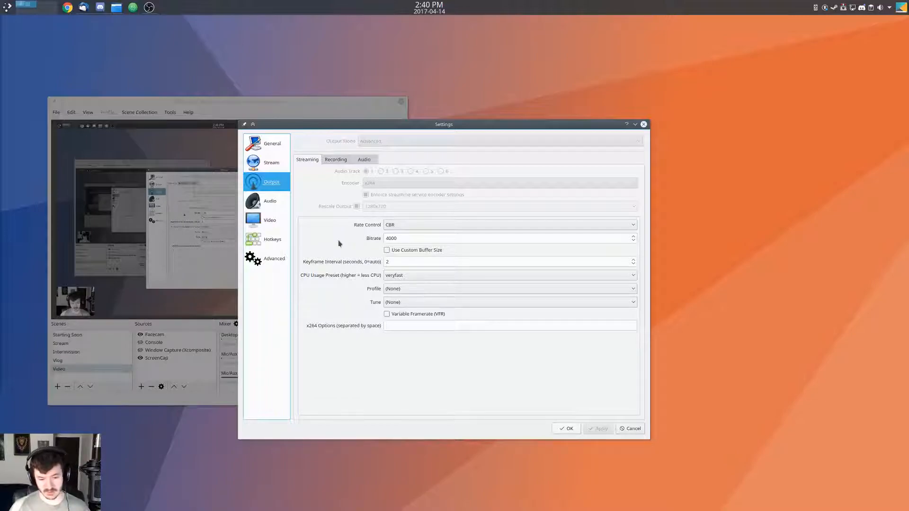
click(410, 278)
click(410, 277)
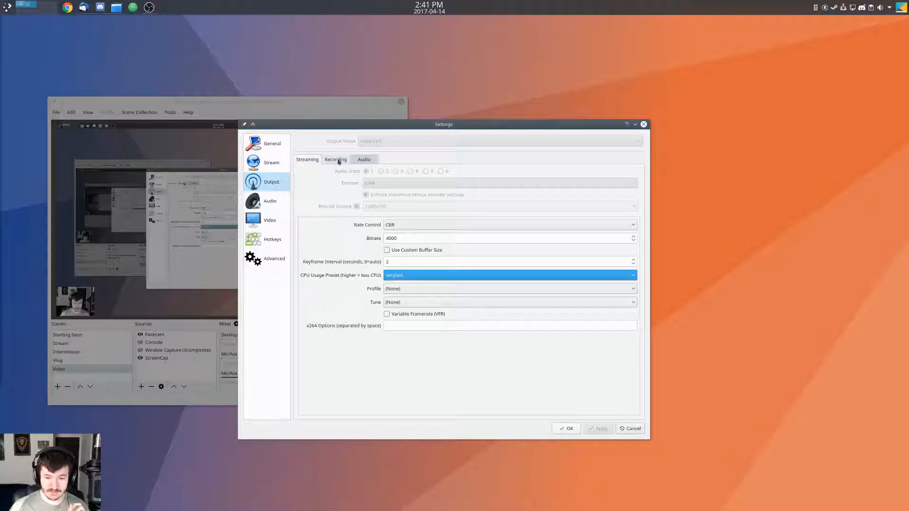
- Examine the audio track and recording output settings down to the x264 options, and return to the streaming output settings
click(363, 160)
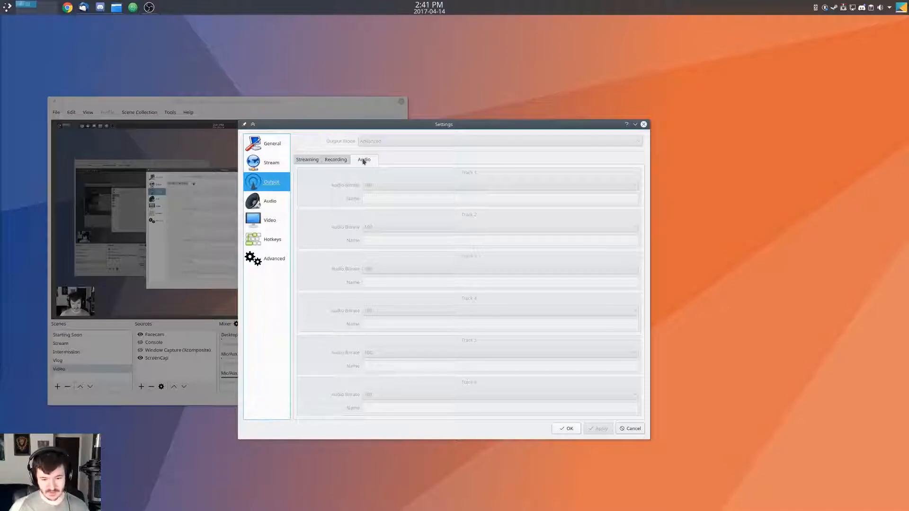
click(330, 160)
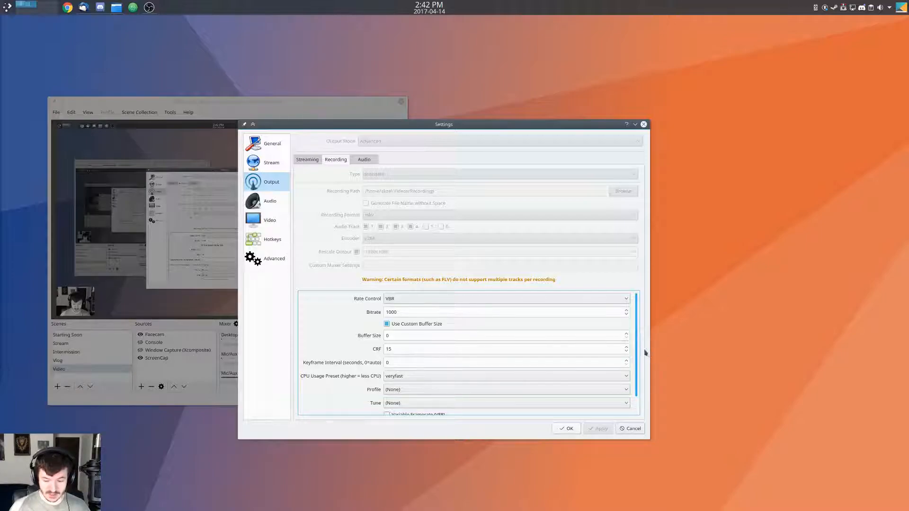
drag(639, 346, 638, 362)
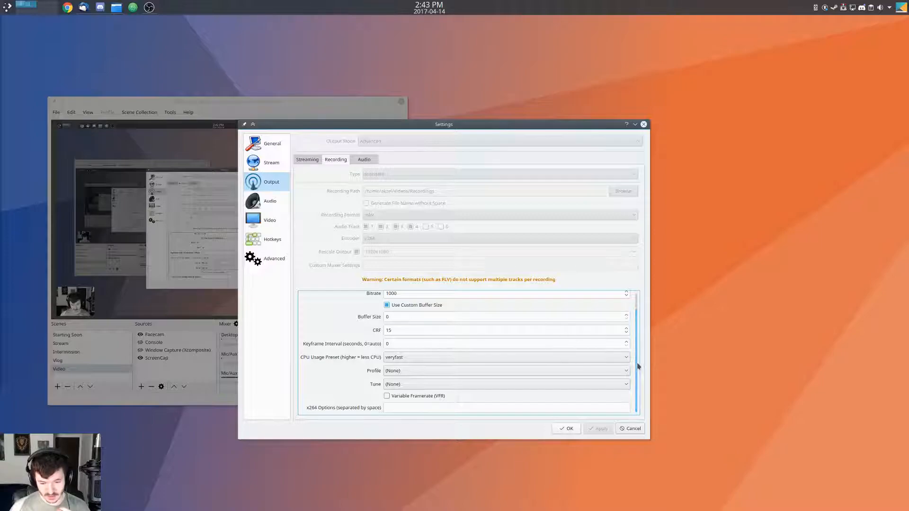
drag(637, 366, 637, 379)
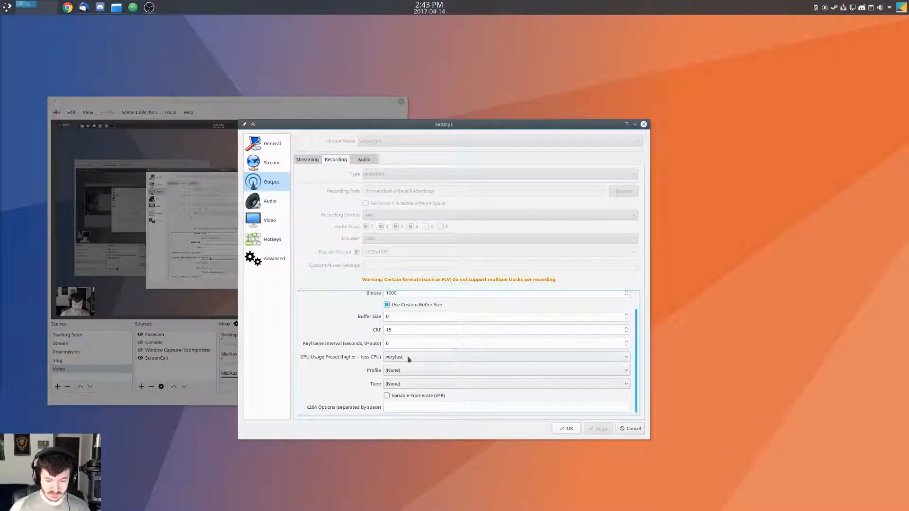
click(302, 163)
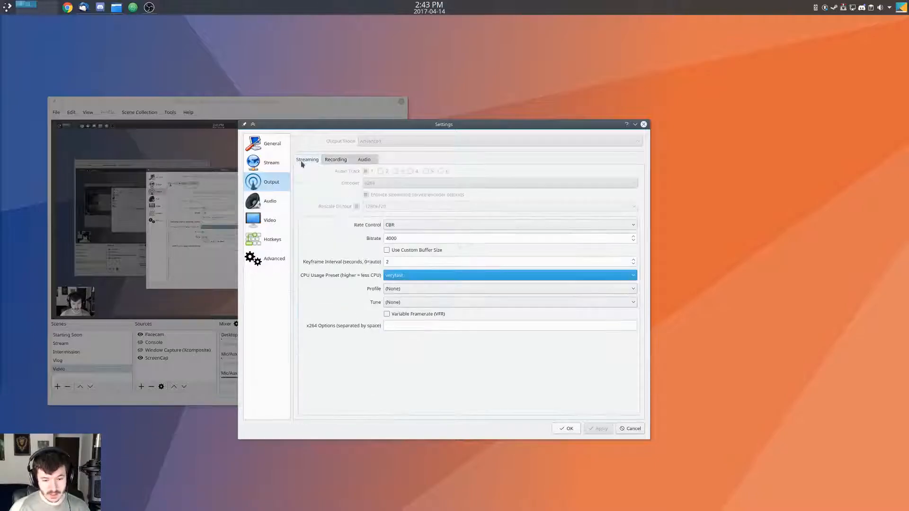
- Review the audio settings, including the devices available for Desktop Audio Device and Mic/Auxiliary Audio Device 2
click(276, 204)
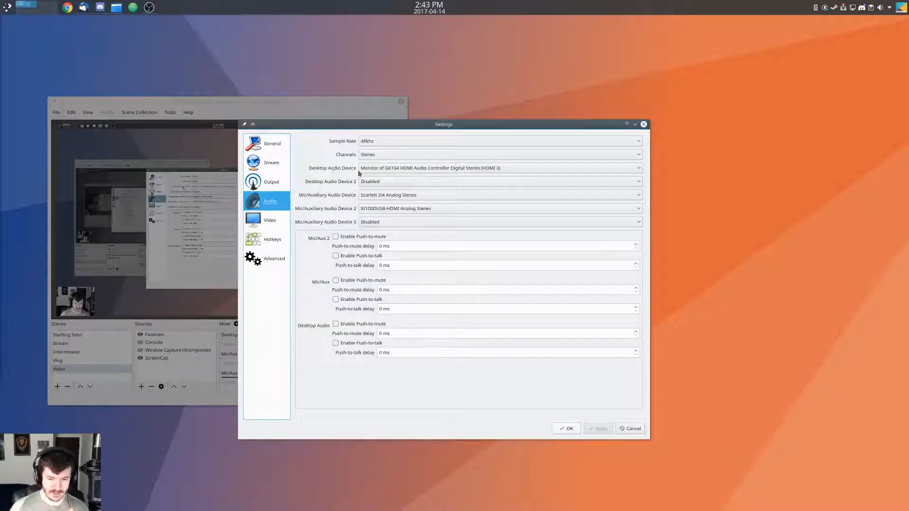
click(440, 171)
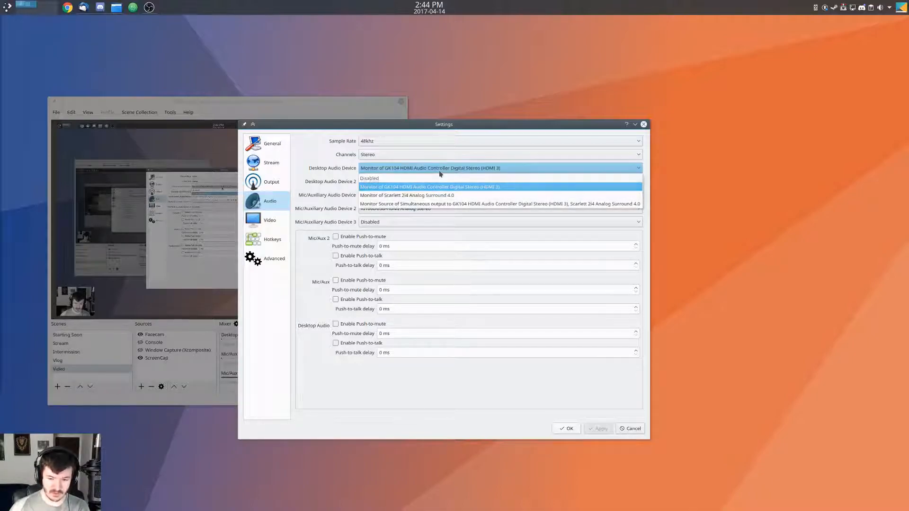
click(440, 173)
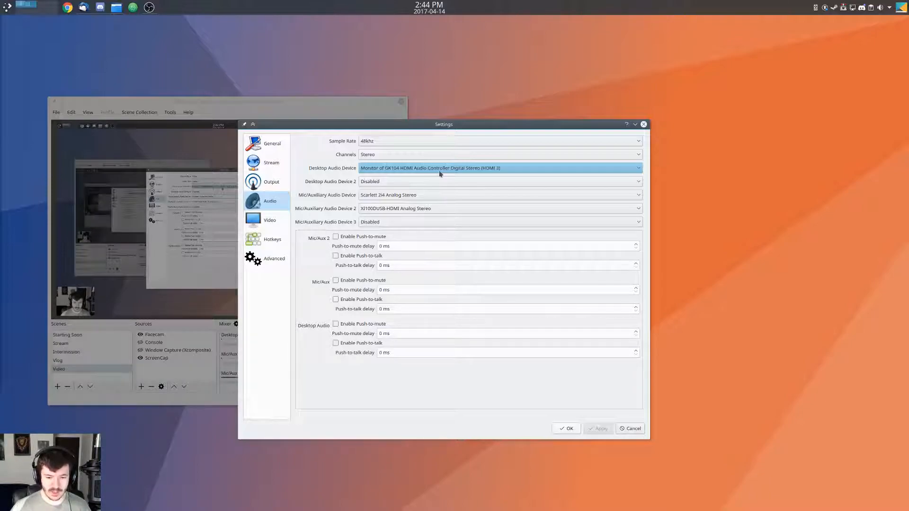
click(439, 173)
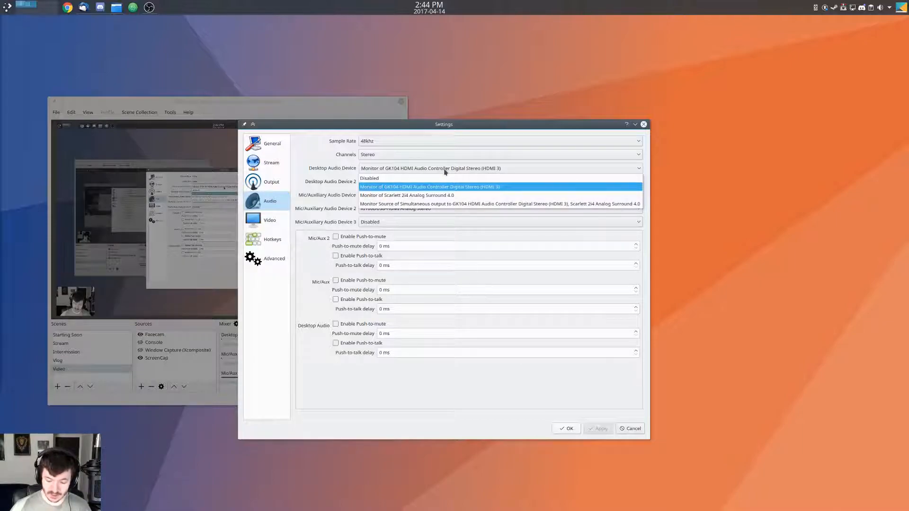
click(445, 172)
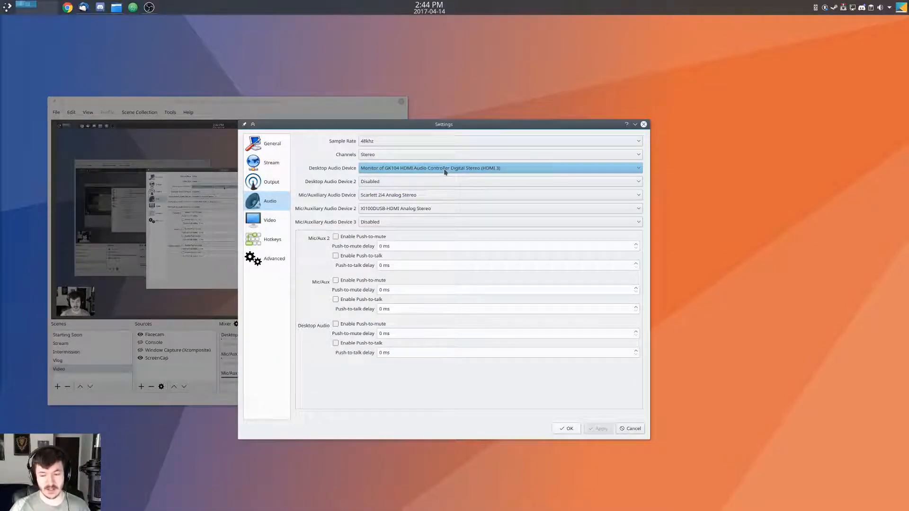
click(445, 172)
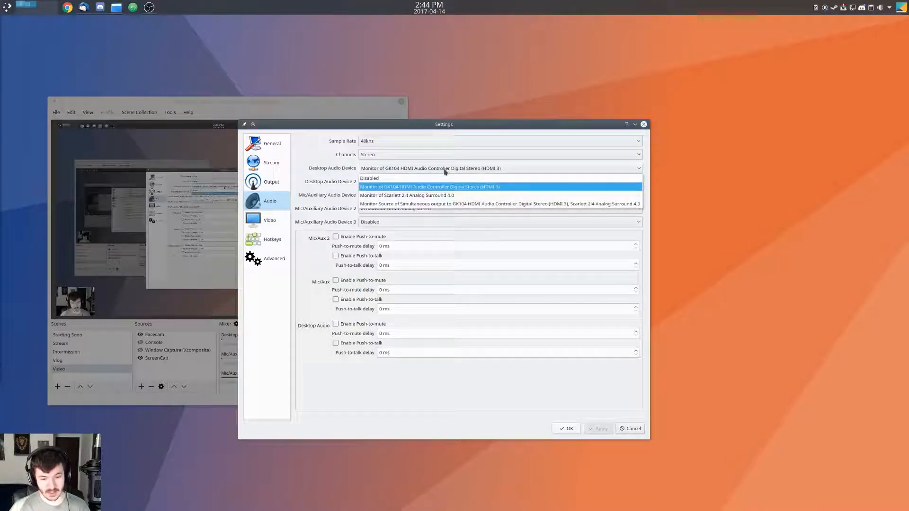
click(445, 172)
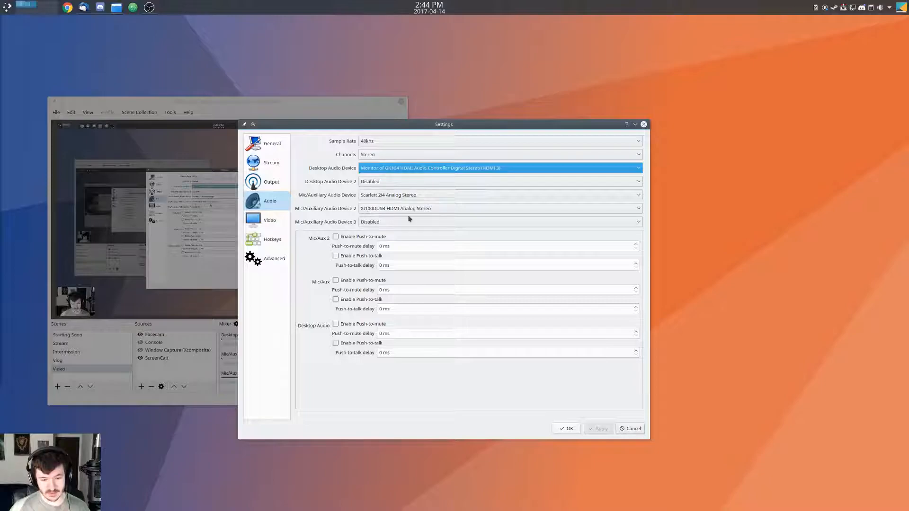
click(384, 210)
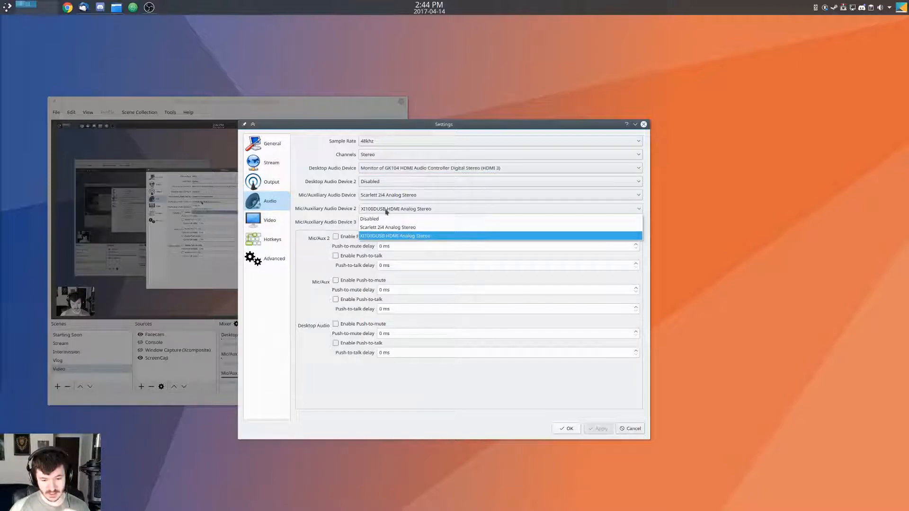
click(386, 211)
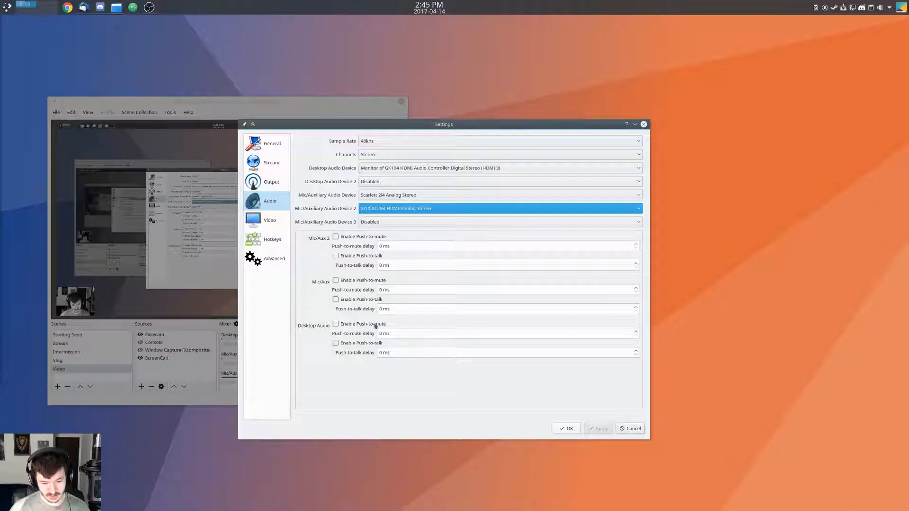
- Review the video resolution, downscale filter and FPS settings, with the settings dialog moved clear of the main window
click(280, 222)
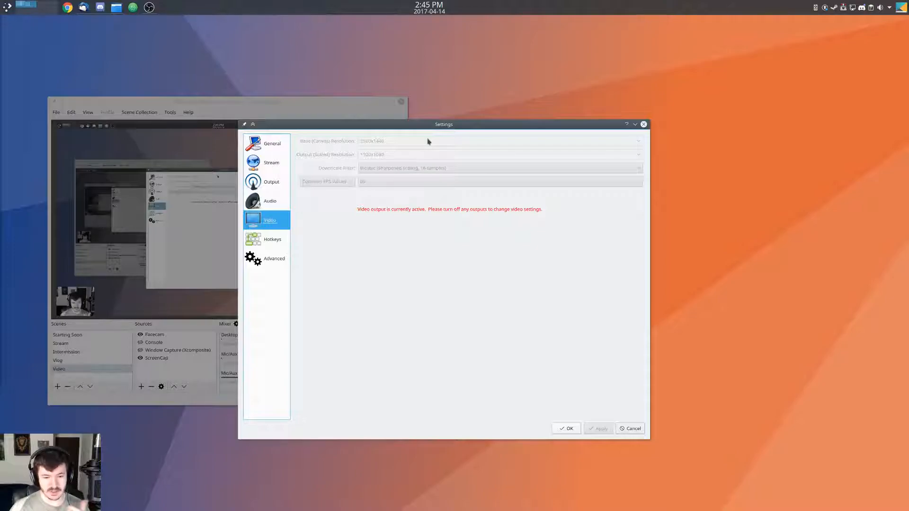
drag(439, 124, 626, 136)
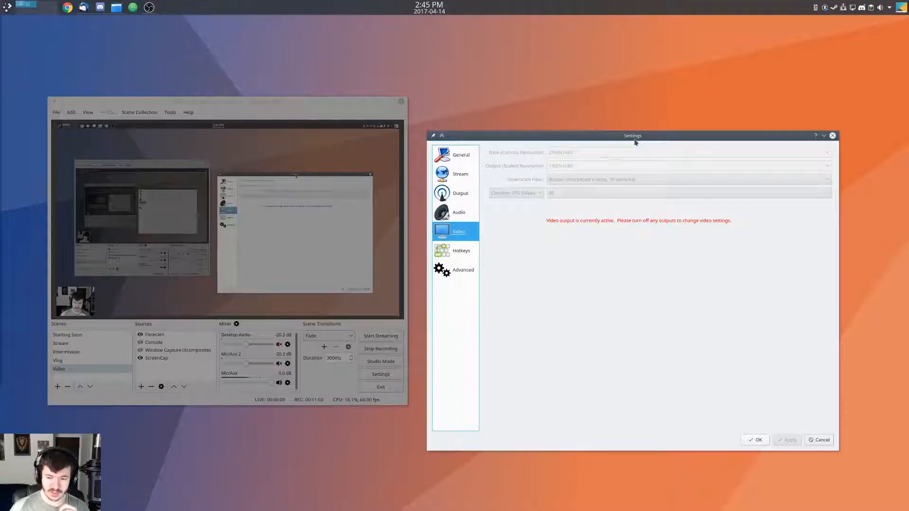
drag(635, 142, 628, 126)
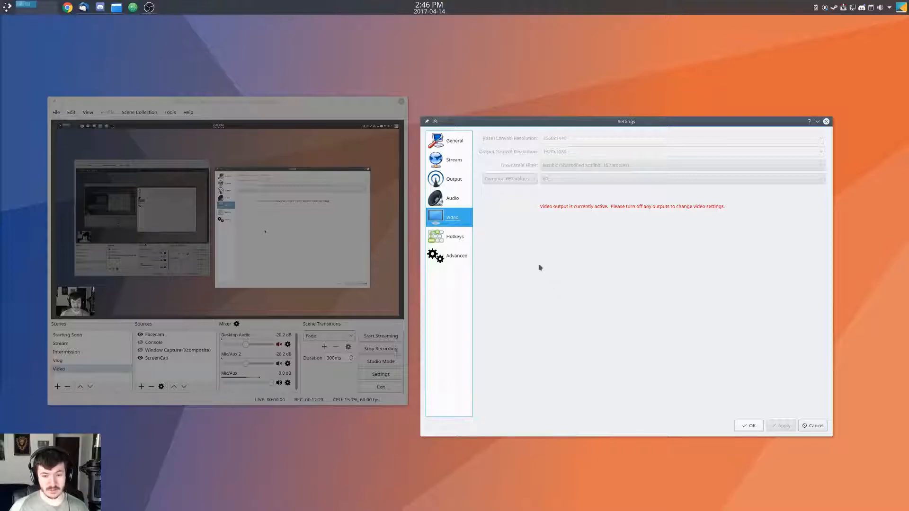
- Look through the full list of hotkey settings, and review the advanced recording, stream delay and reconnect settings
click(450, 241)
scroll(518, 213, down, 5)
scroll(517, 213, down, 12)
scroll(518, 226, up, 15)
scroll(533, 229, up, 3)
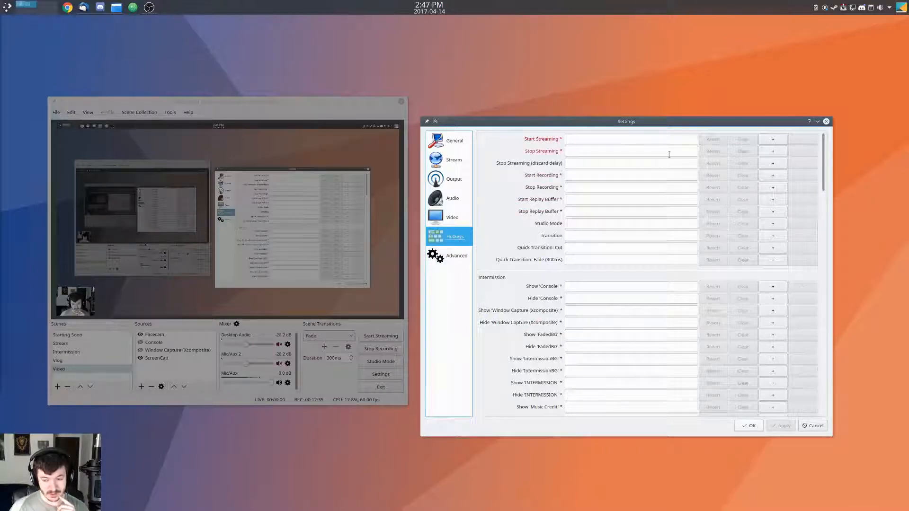
click(449, 261)
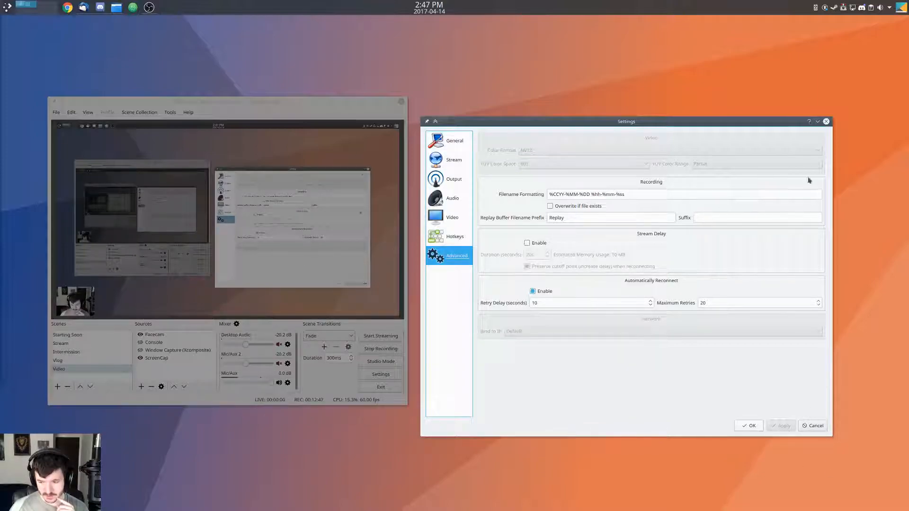
- Close the settings dialog and move the main OBS window to the middle of the desktop
click(826, 121)
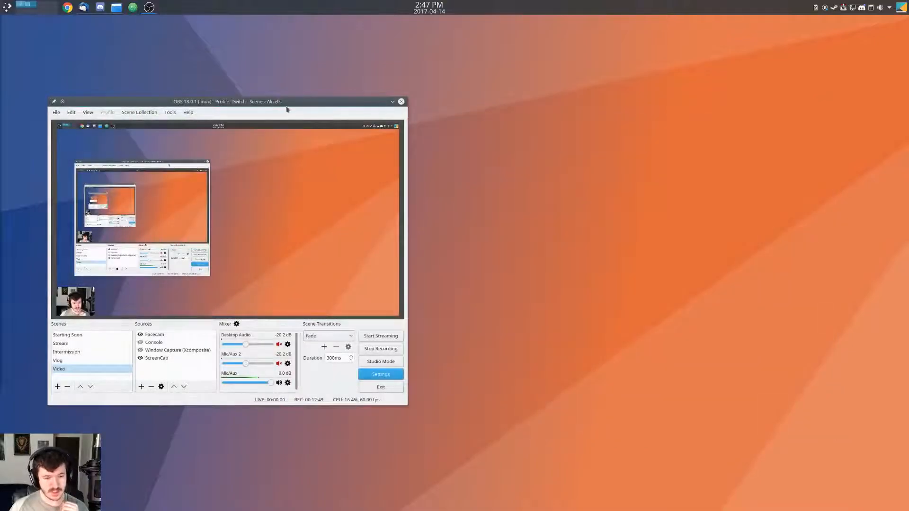
drag(219, 103, 390, 136)
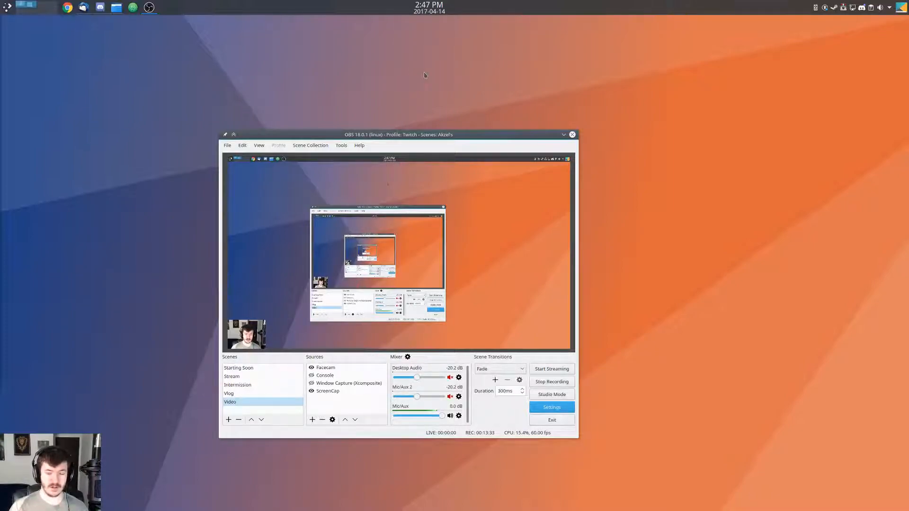
click(10, 10)
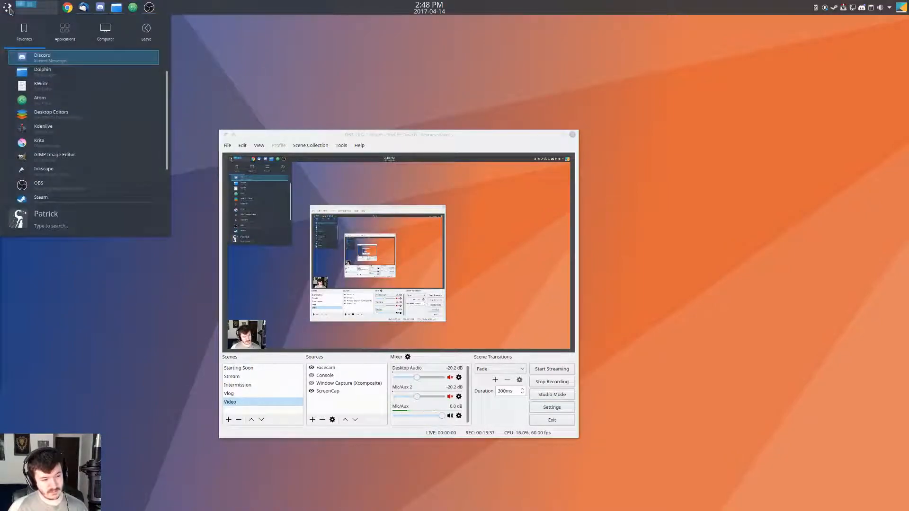
click(9, 10)
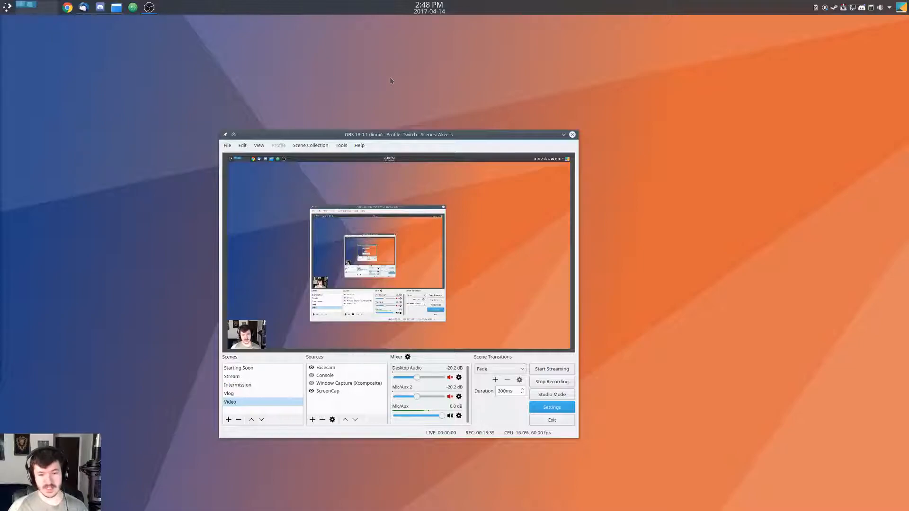